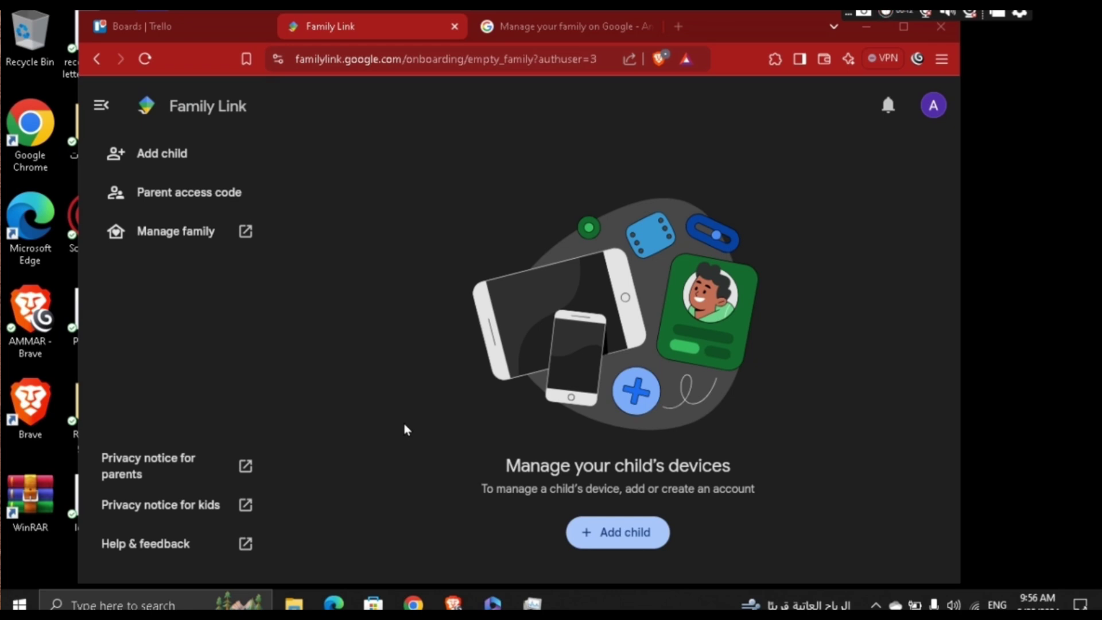
left_click(374, 366)
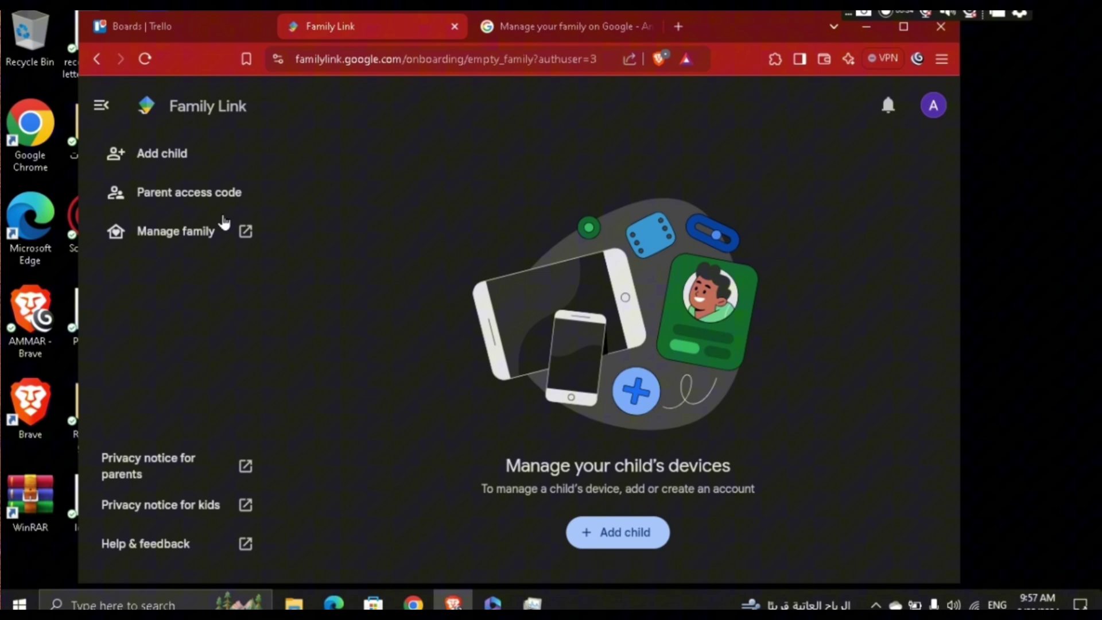
left_click(535, 29)
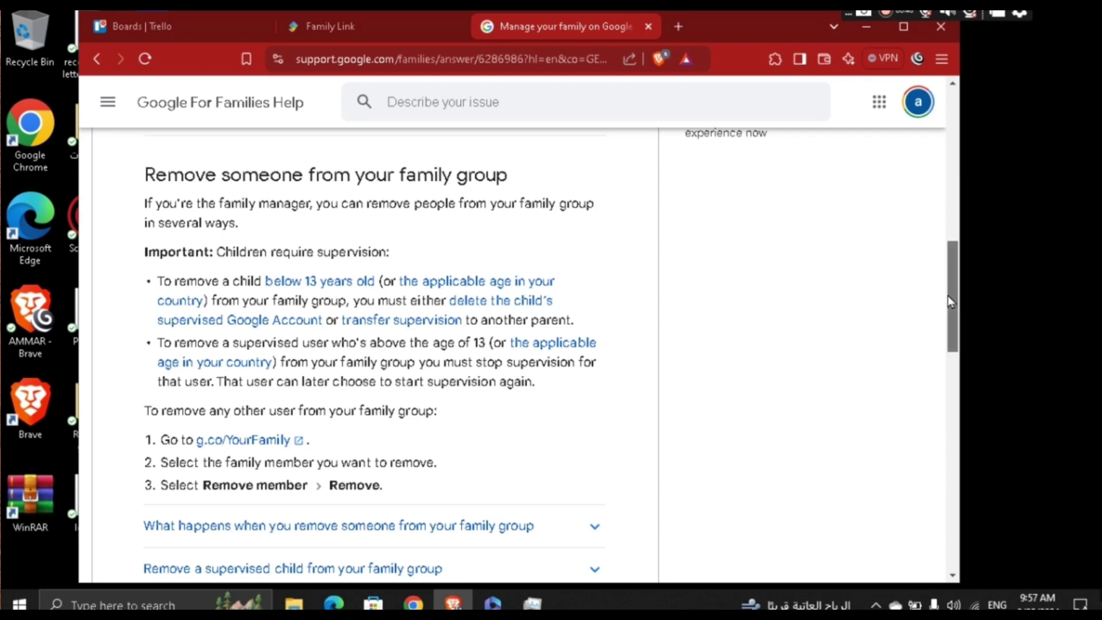
left_click_drag(950, 297, 952, 311)
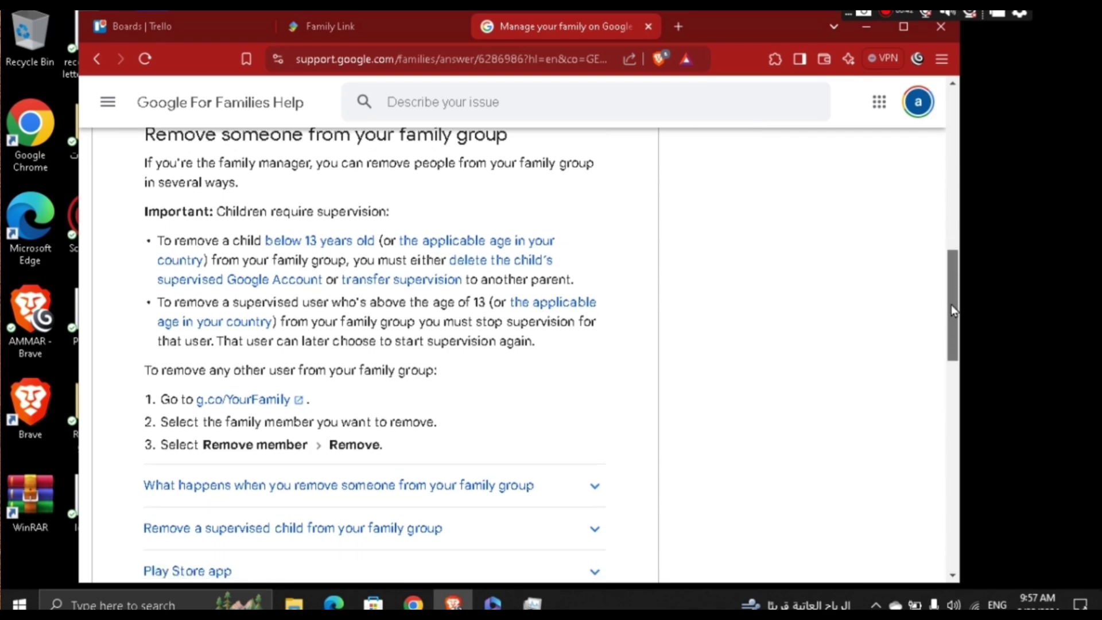
left_click_drag(950, 312, 953, 321)
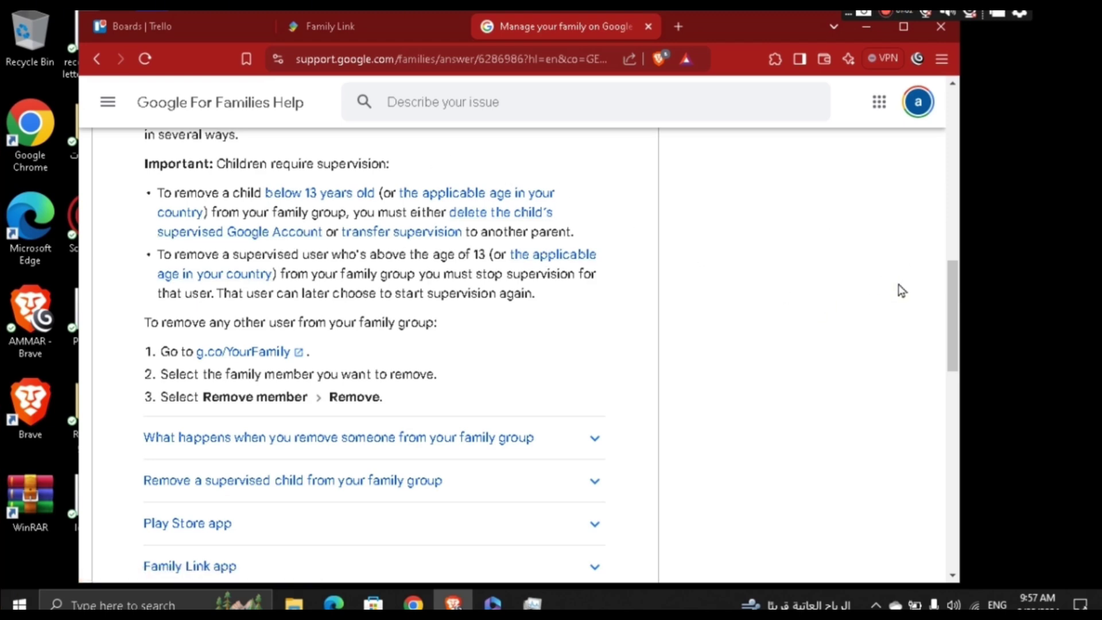
left_click_drag(954, 321, 954, 337)
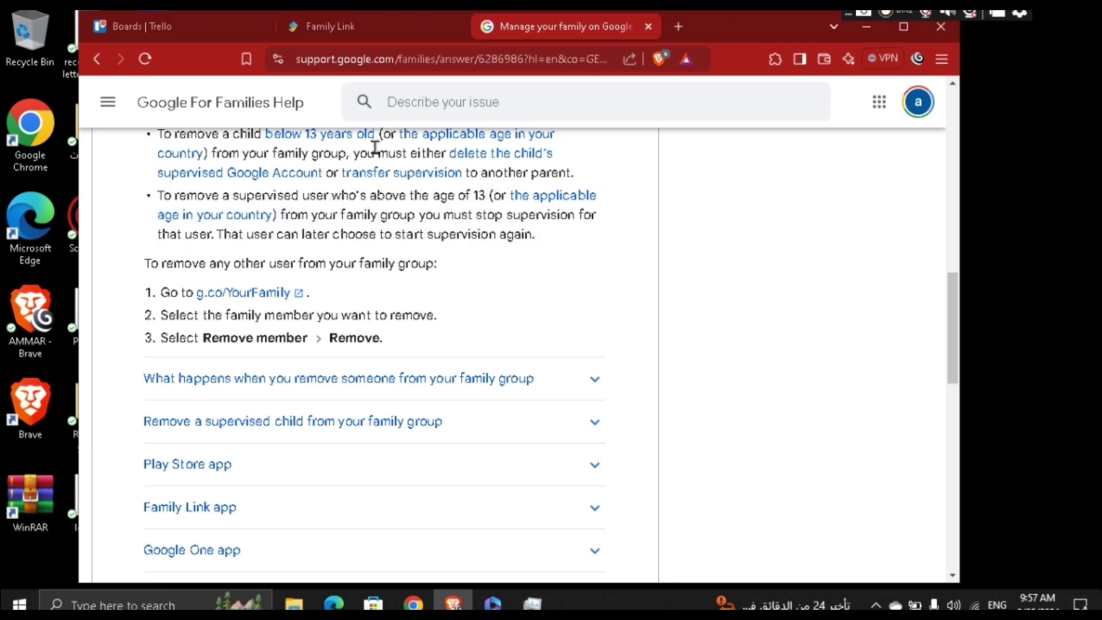
left_click(395, 34)
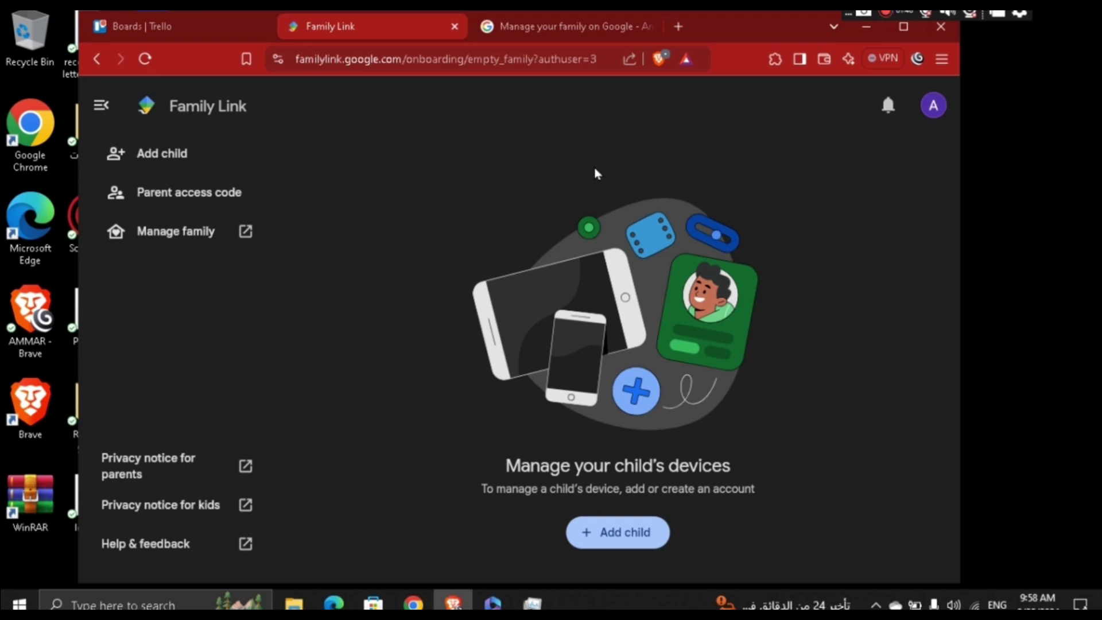
left_click(585, 31)
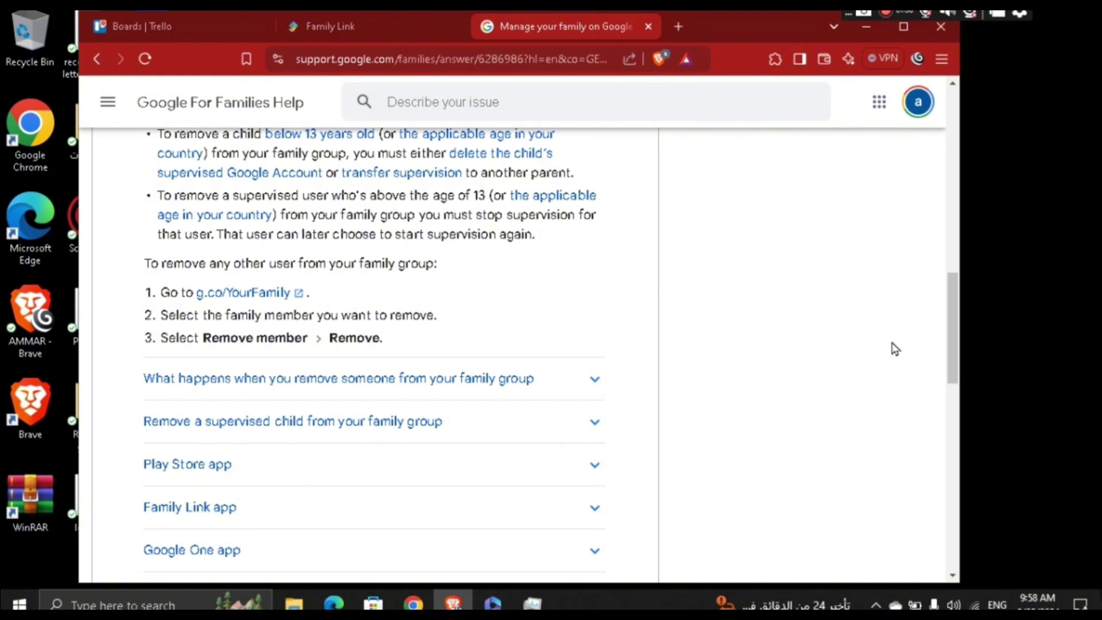
left_click_drag(953, 312, 956, 323)
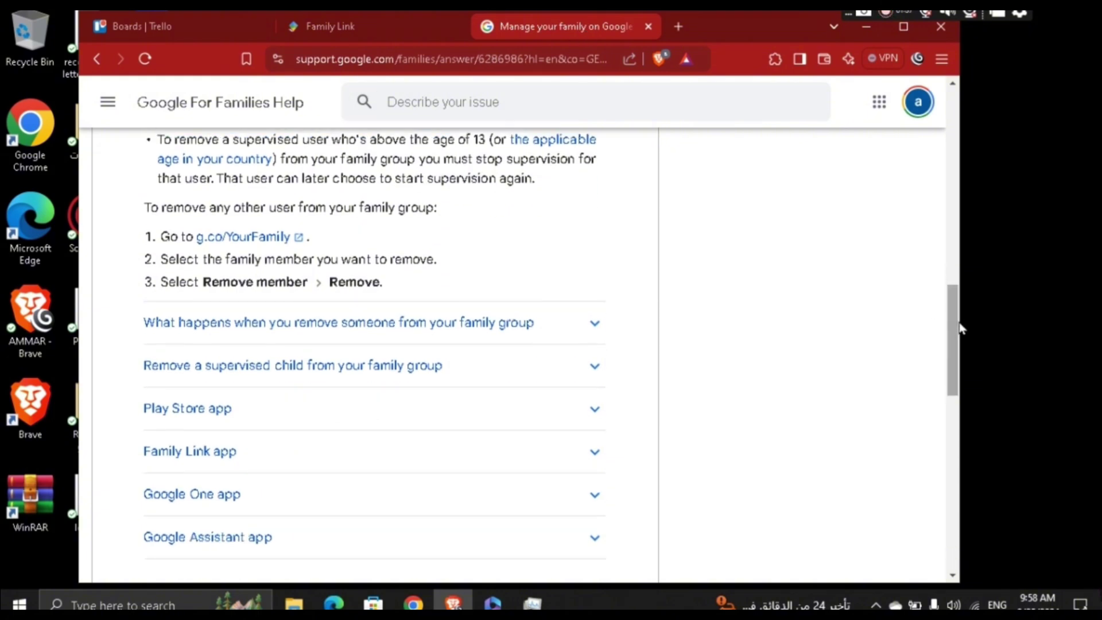
left_click(402, 40)
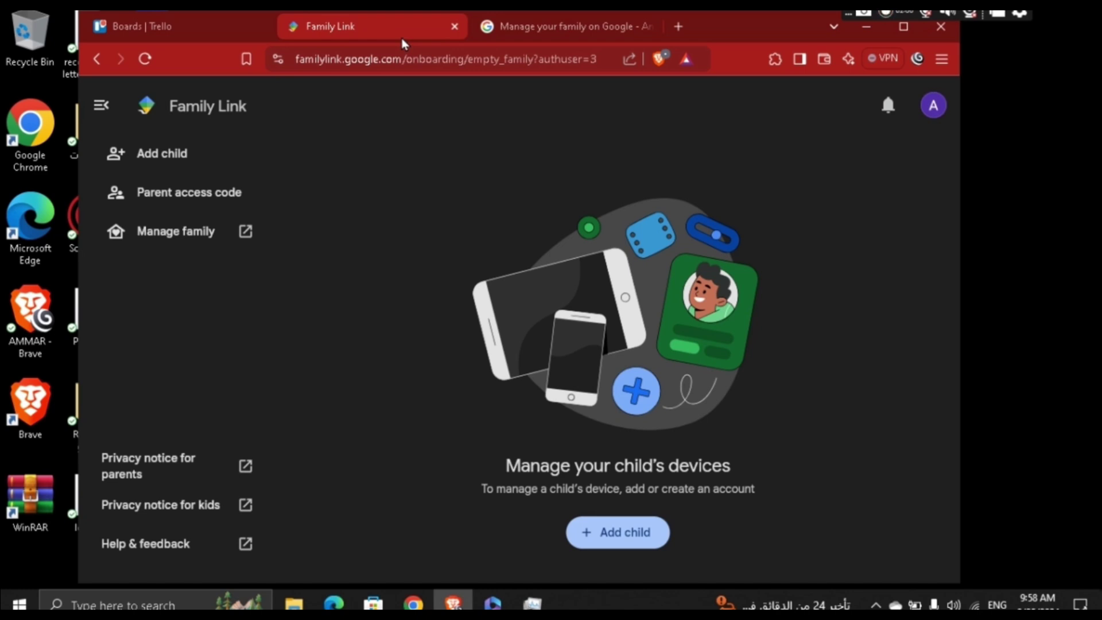